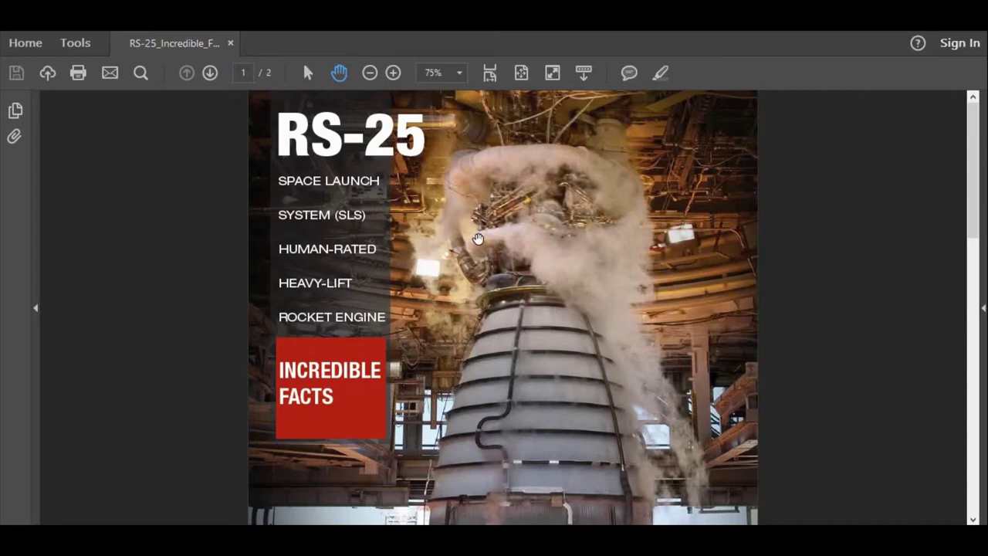
Show page 2 of the RS-25 fact sheet at fit width, down to the final fact about exit speed.
scroll(474, 239, "down", 15)
key("ctrl+2")
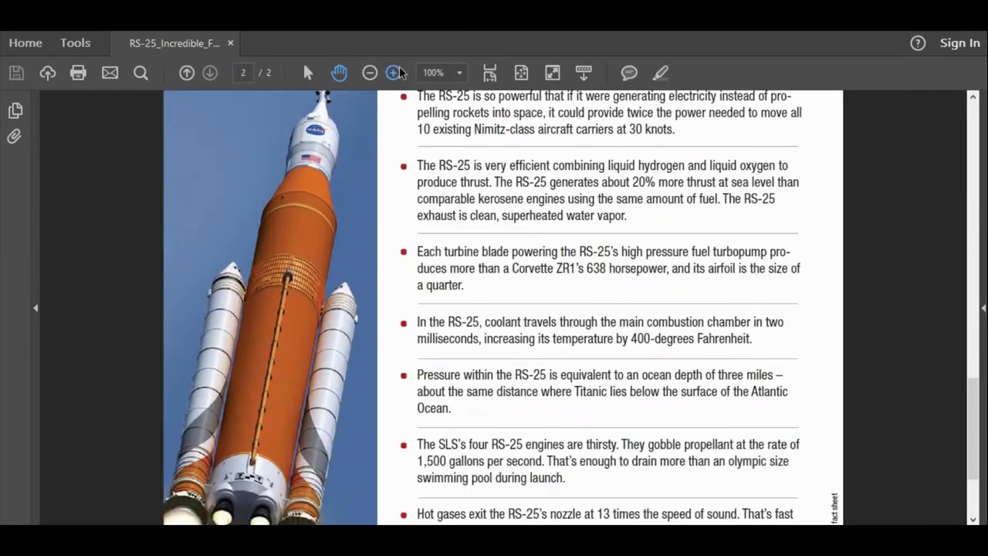
scroll(529, 230, "down", 5)
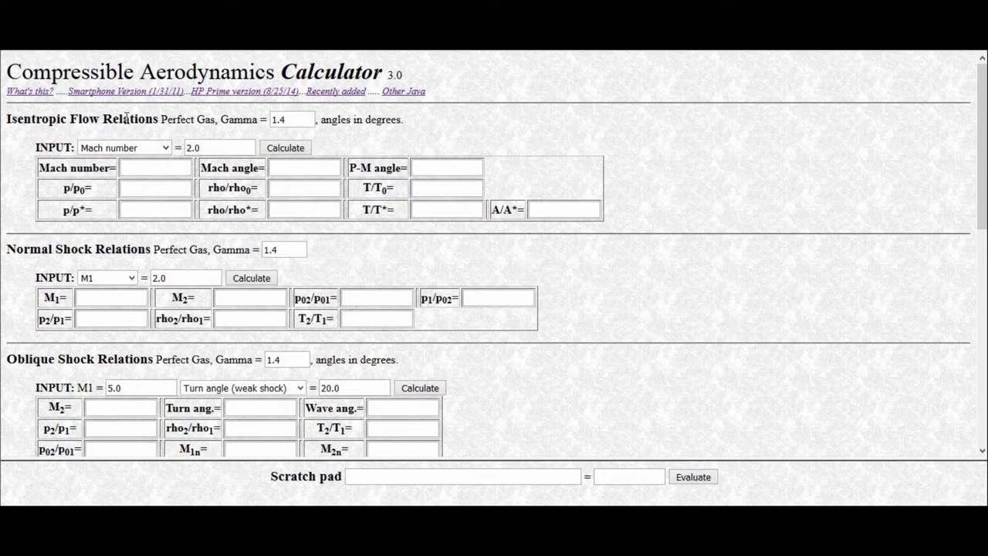
Solve the isentropic relations for supersonic area ratio A/A* = 77.5, highlighting Mach 6.54628426.
left_click(145, 149)
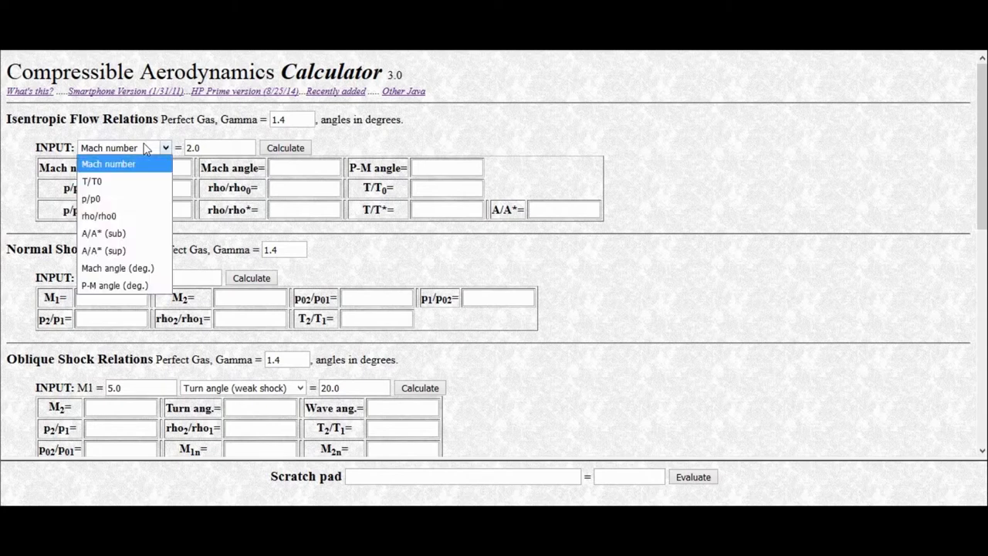
left_click(122, 253)
key("Tab")
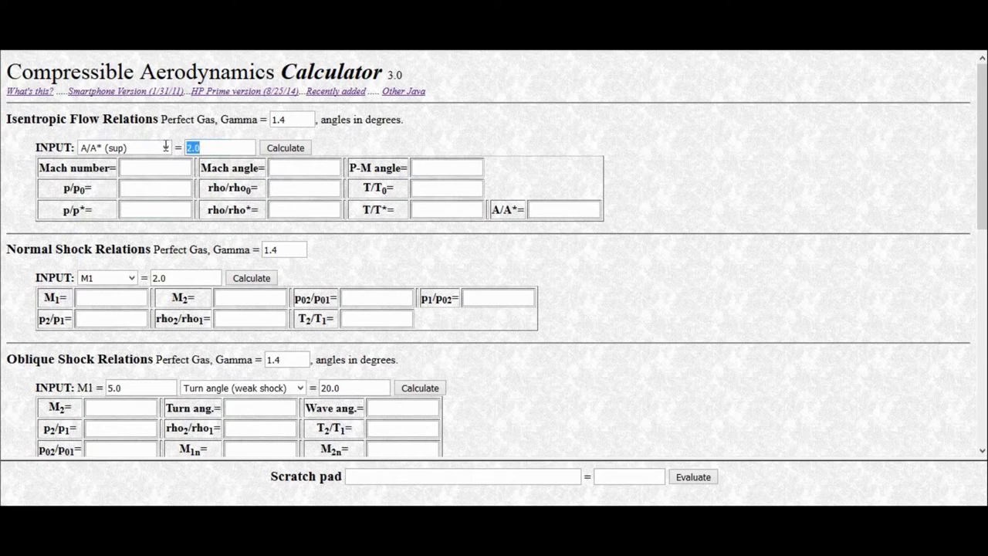
type("77.5")
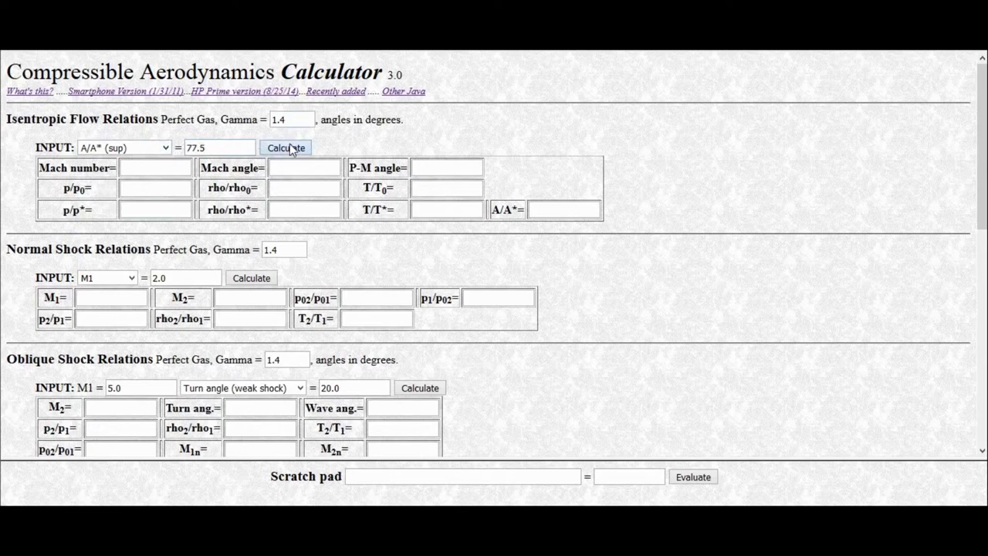
left_click(289, 148)
left_click_drag(175, 168, 115, 173)
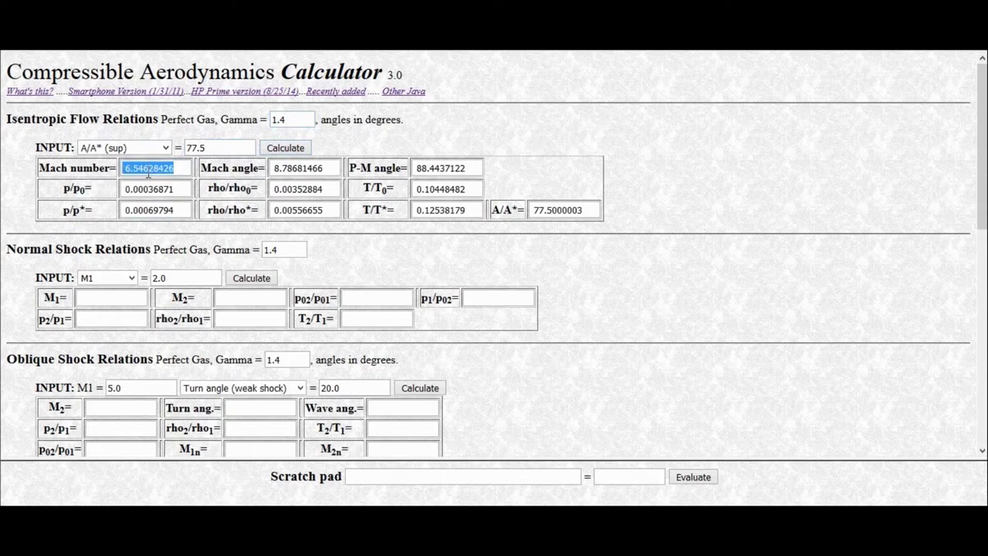
left_click(180, 170)
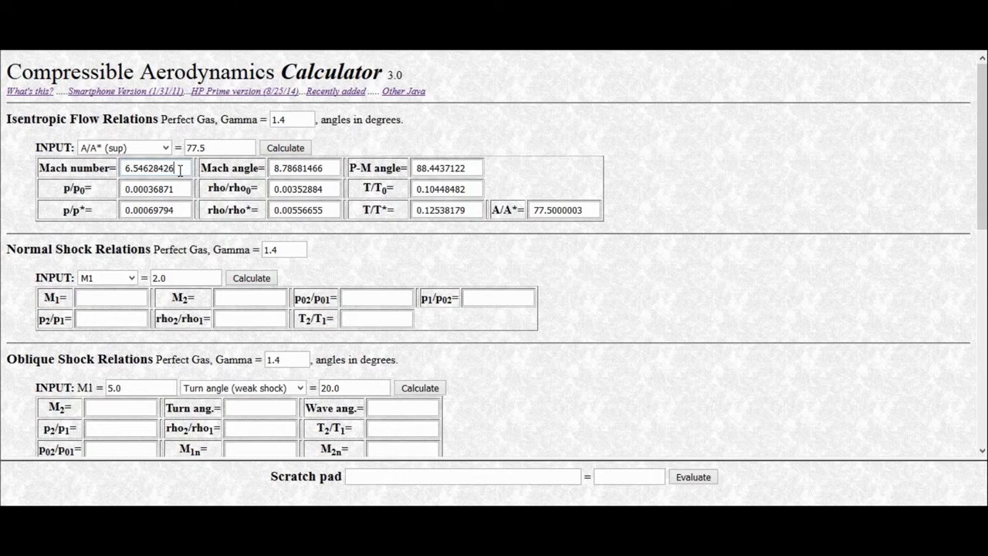
Compute isentropic results for Mach 13, highlighting the area ratio 1876.07692.
left_click(164, 147)
left_click(108, 163)
left_click_drag(223, 148, 177, 152)
type("13")
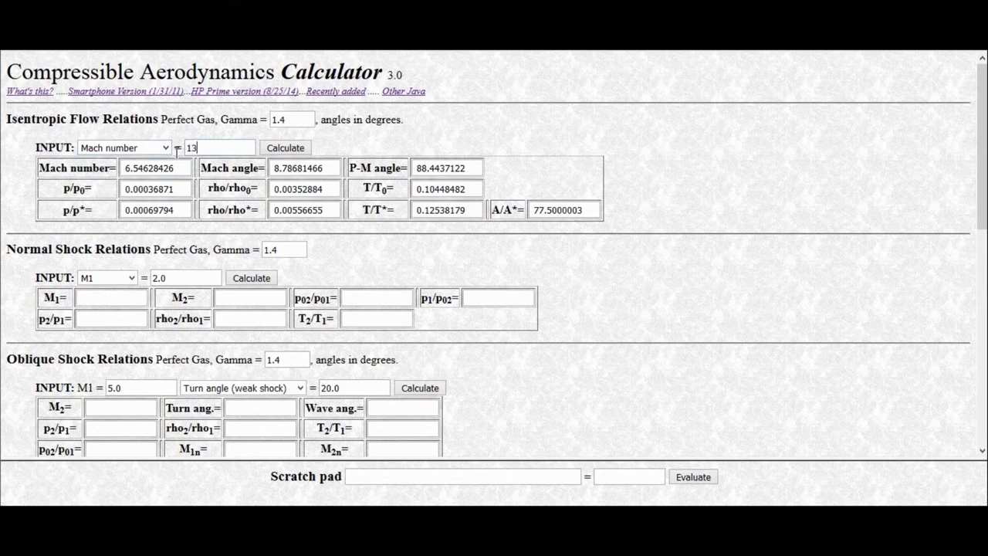
left_click(279, 149)
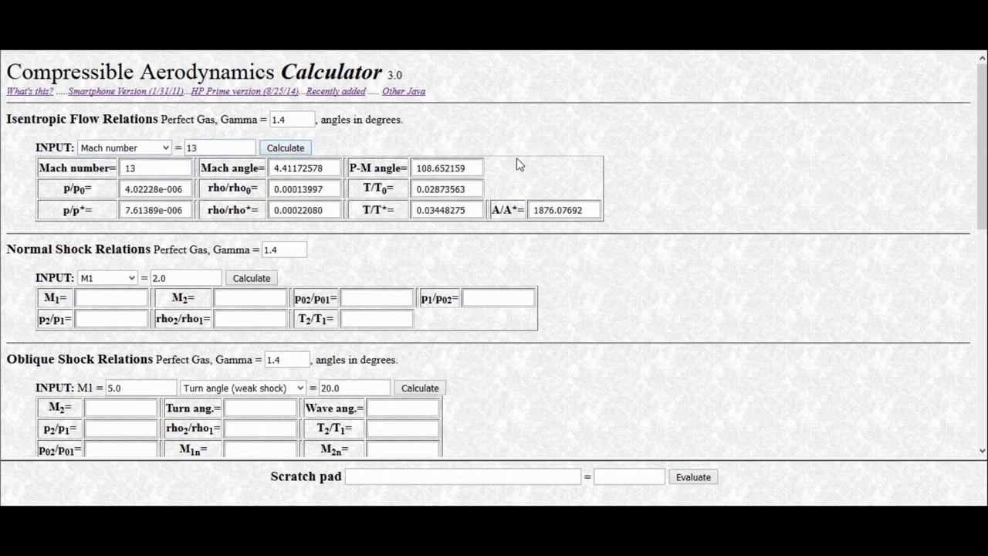
left_click_drag(592, 209, 526, 209)
left_click(608, 209)
Change gamma to 1.26 and recalculate, giving area ratio 37255.0079.
left_click(297, 119)
key("shift+Left")
type("26")
left_click(293, 151)
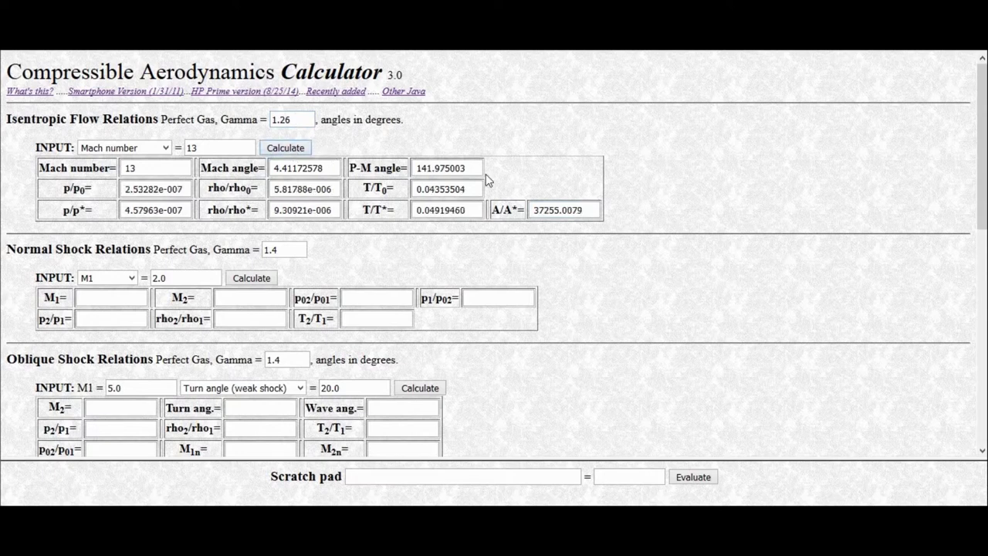
left_click(584, 207)
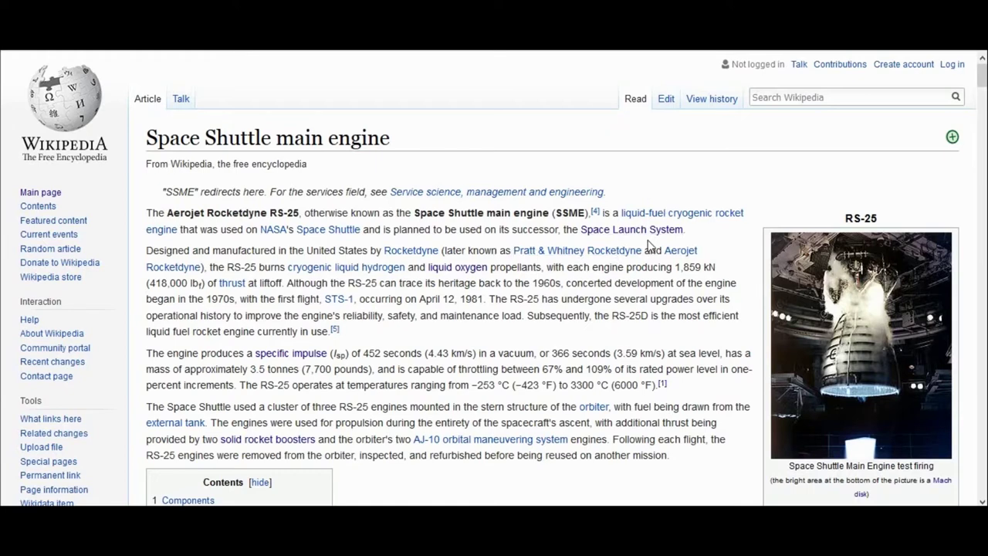
Scroll the RS-25 article to the Preburners section and highlight the 6.03:1 mixture ratio.
scroll(648, 245, "down", 8)
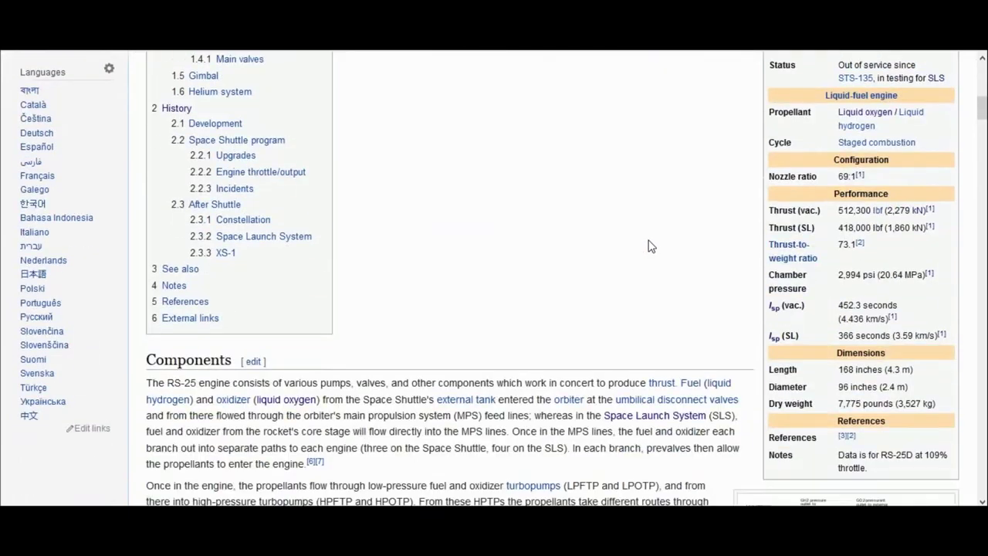
scroll(649, 245, "down", 1)
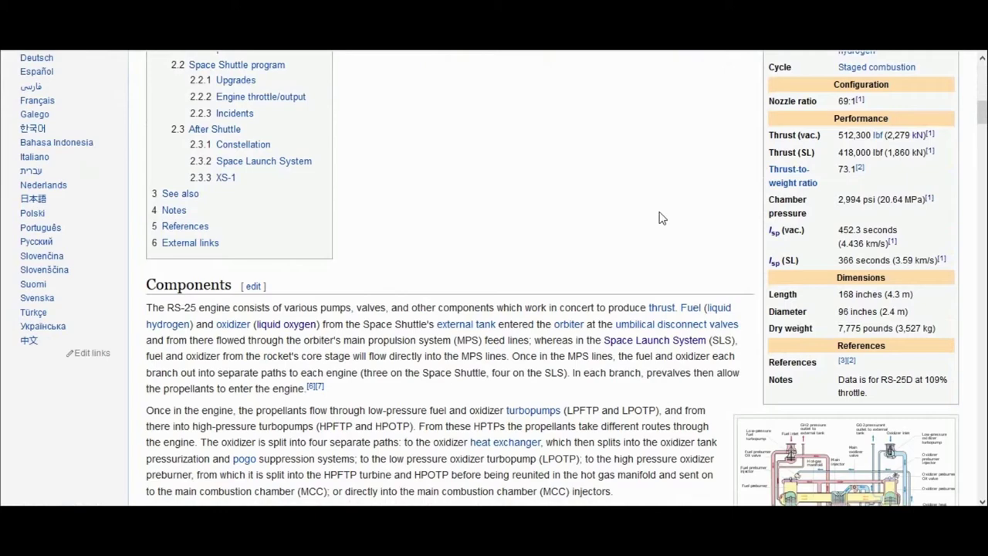
scroll(660, 218, "down", 18)
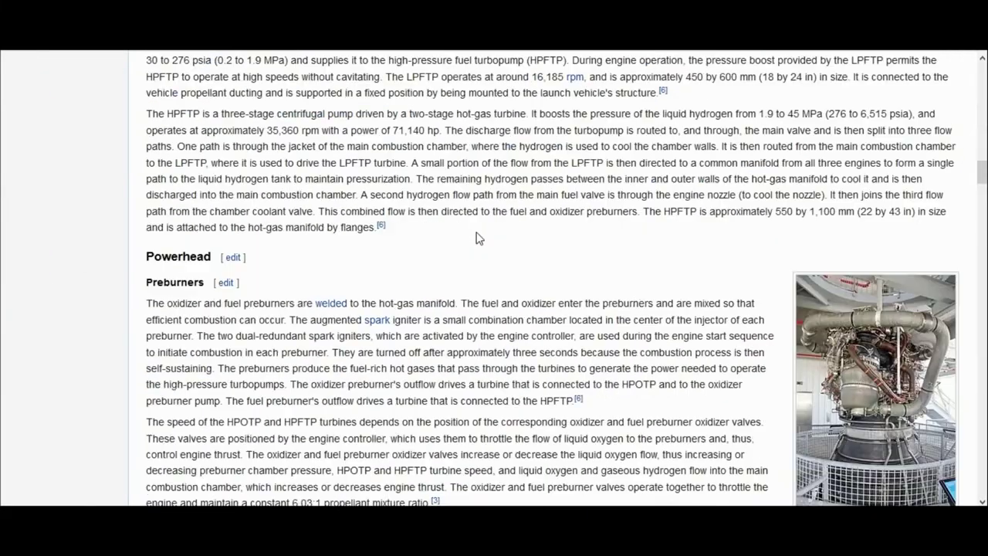
scroll(477, 235, "down", 3)
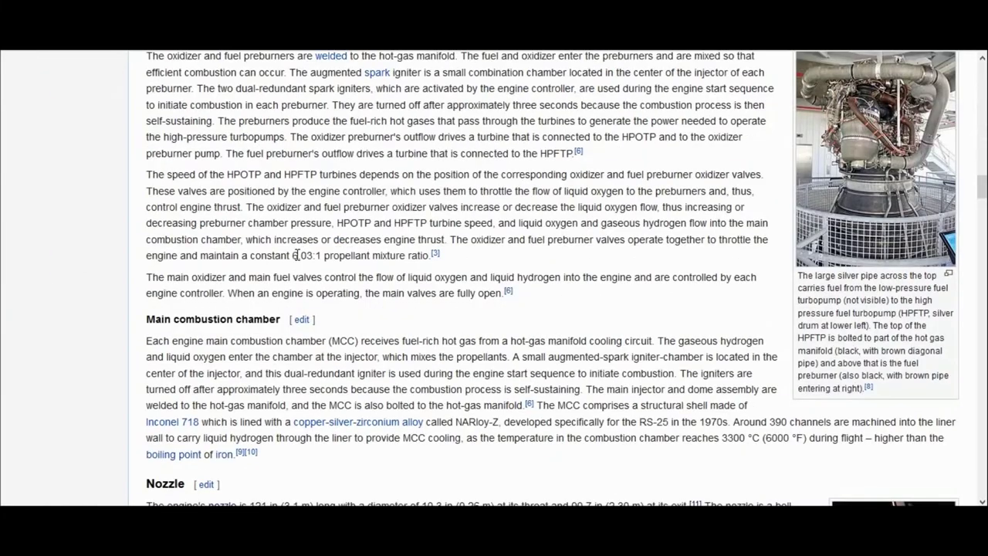
scroll(297, 254, "up", 1)
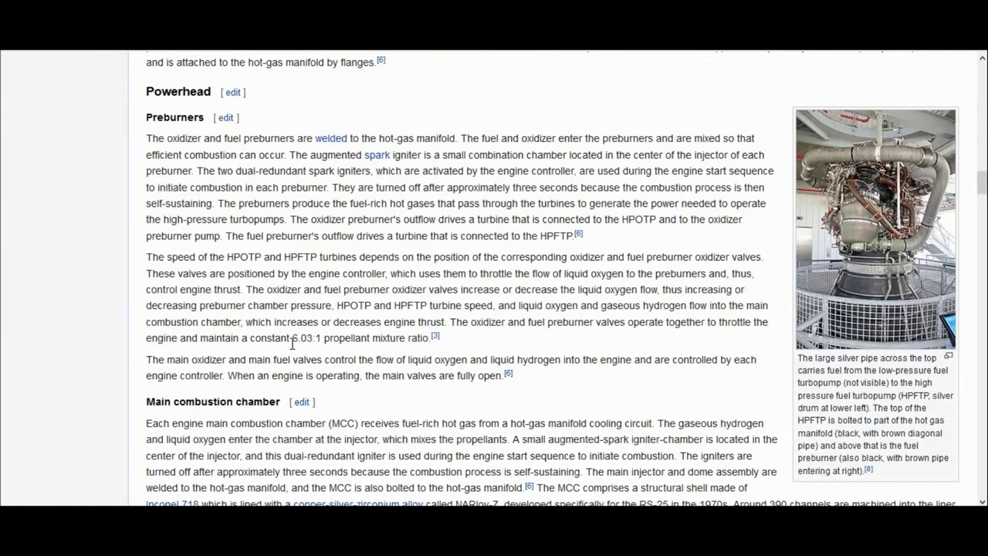
left_click_drag(292, 338, 322, 338)
In CEARUN, enter a four-character run code.
key("ctrl+Tab")
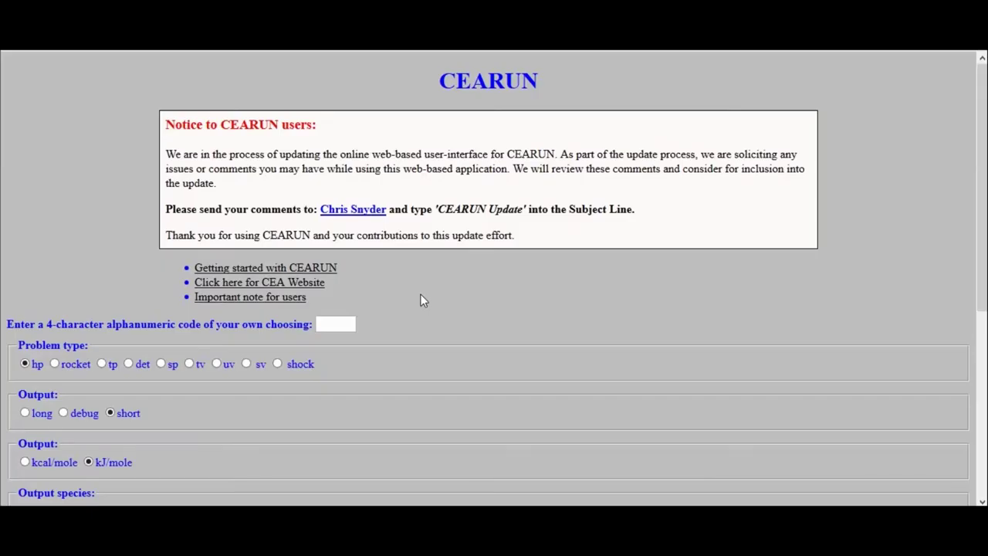
scroll(436, 266, "down", 2)
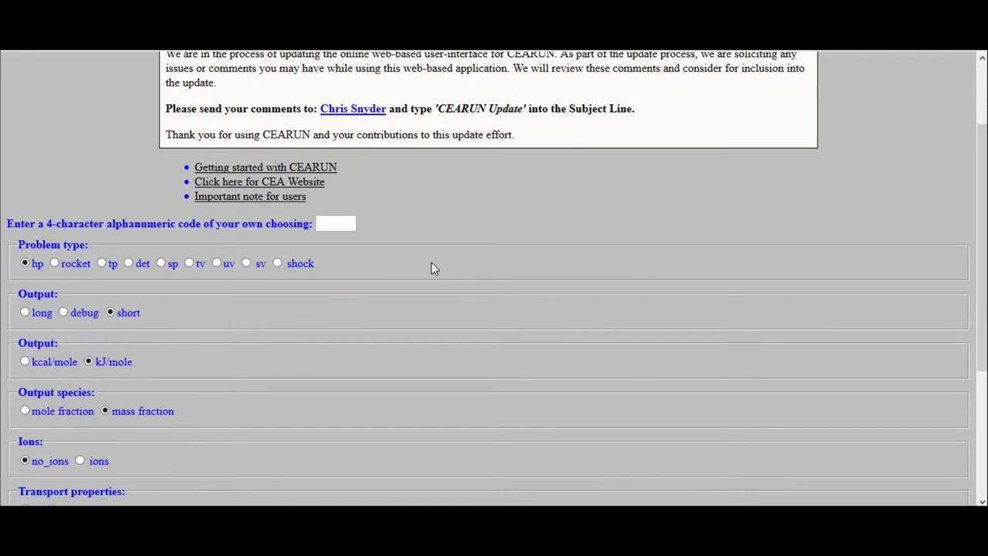
left_click(337, 159)
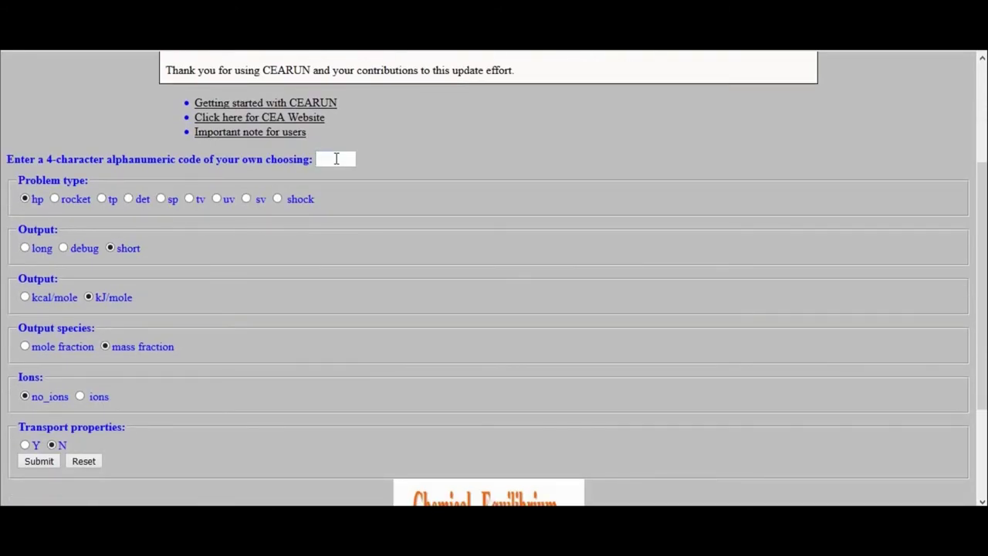
type("josh")
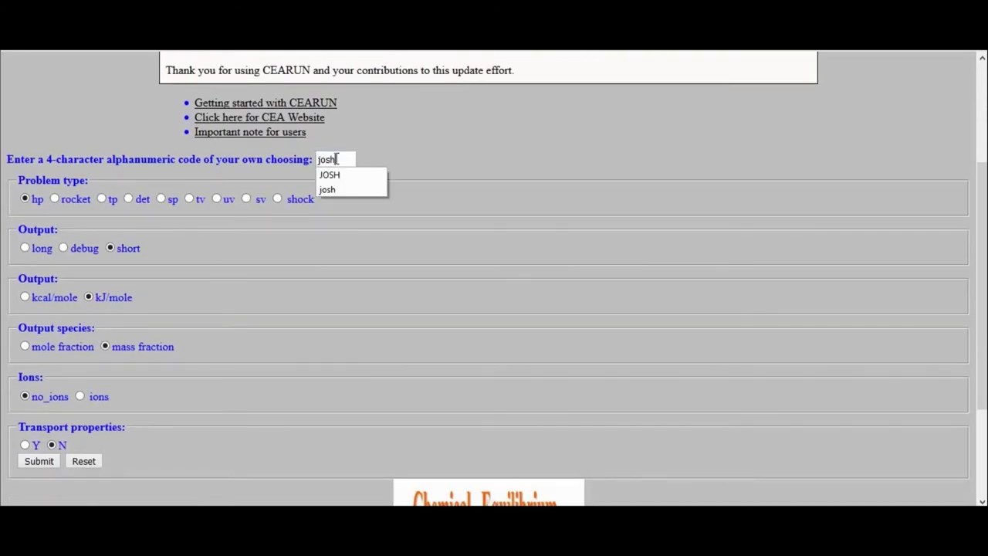
left_click(231, 296)
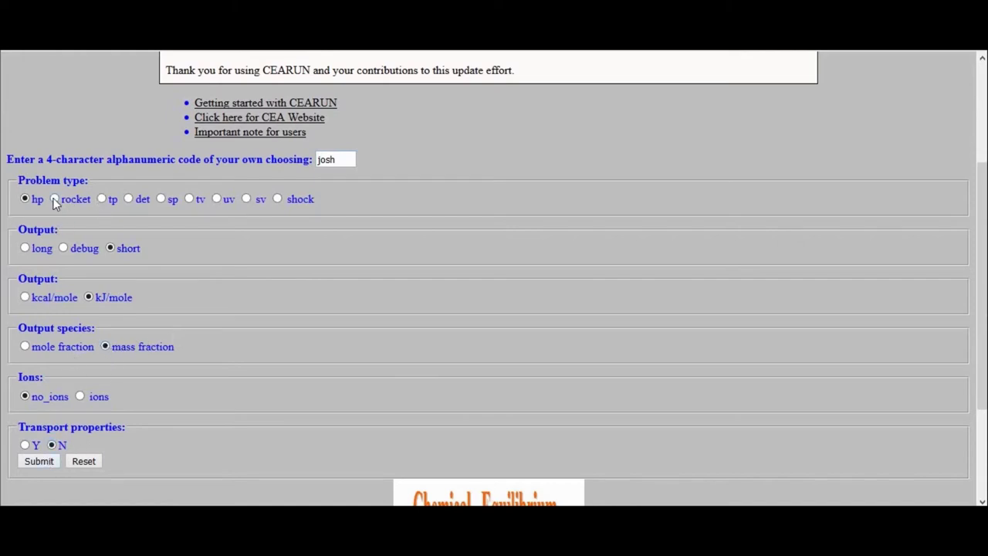
Submit a rocket problem with 20.64 MPa chamber pressure.
left_click(52, 464)
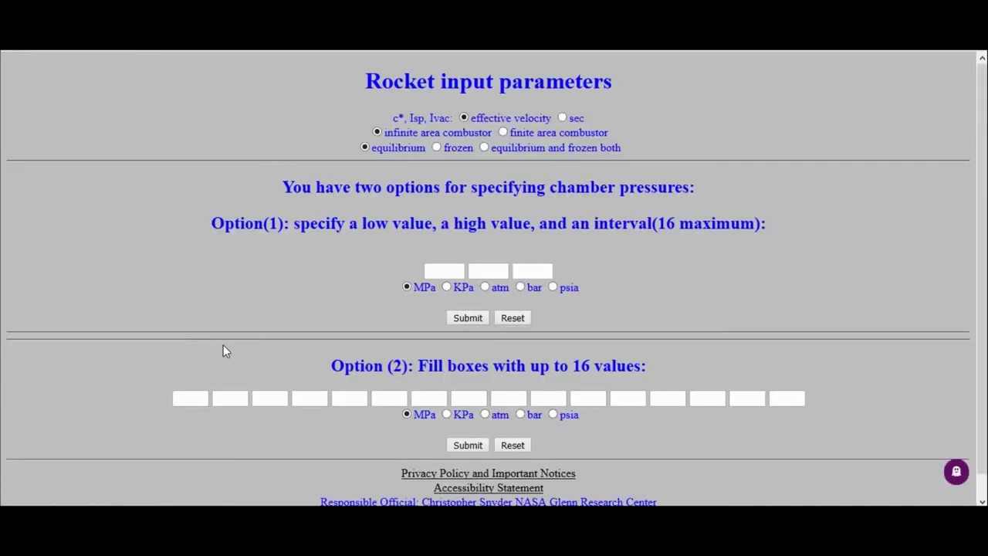
scroll(266, 331, "down", 1)
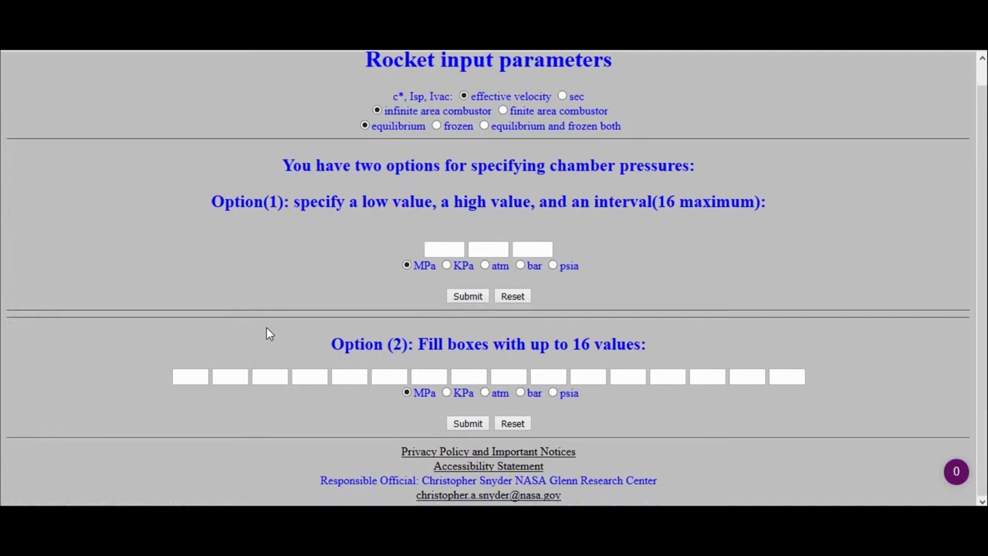
left_click_drag(567, 165, 682, 165)
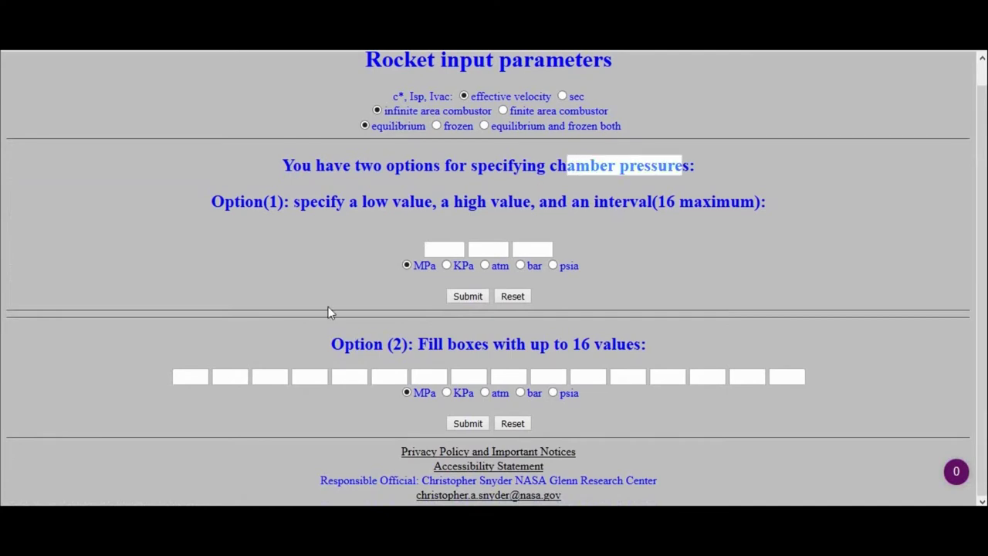
left_click(209, 371)
type("2")
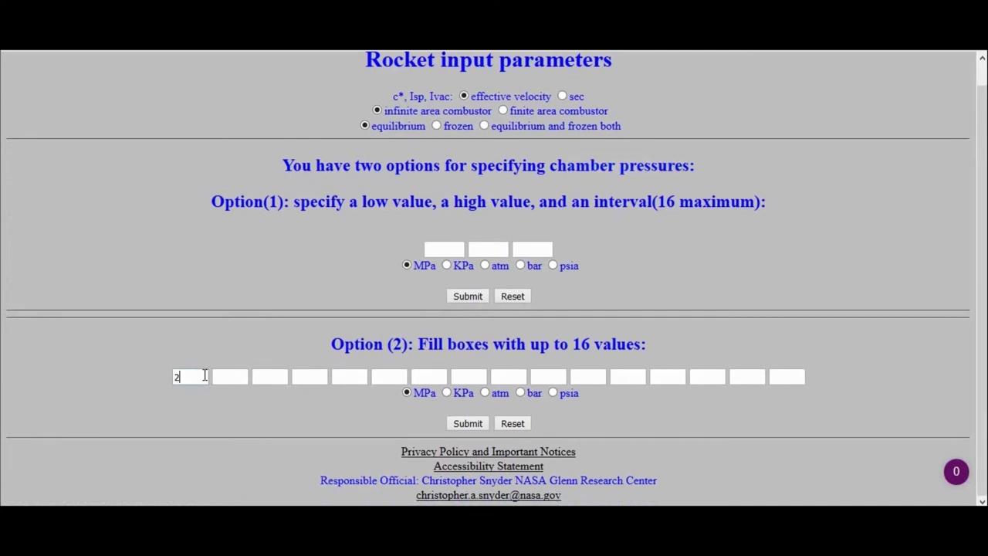
type("0.64")
left_click(463, 423)
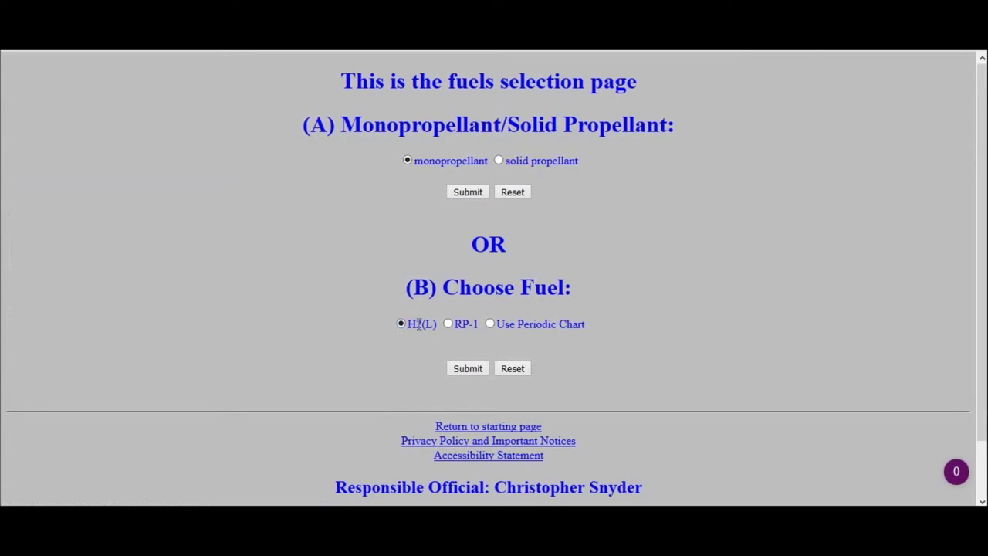
Submit H2(L) as the fuel and O2(L) as the oxidizer.
left_click(462, 368)
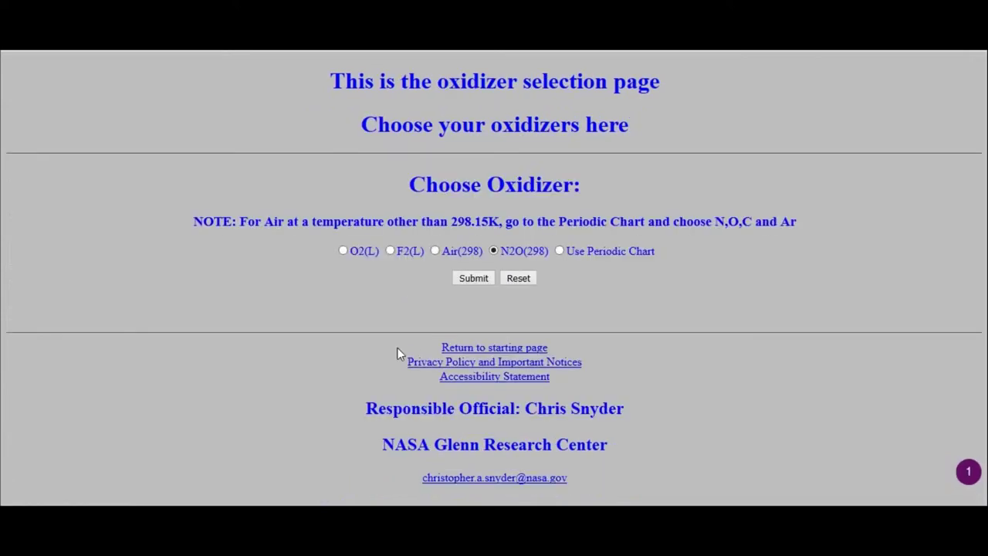
left_click(343, 252)
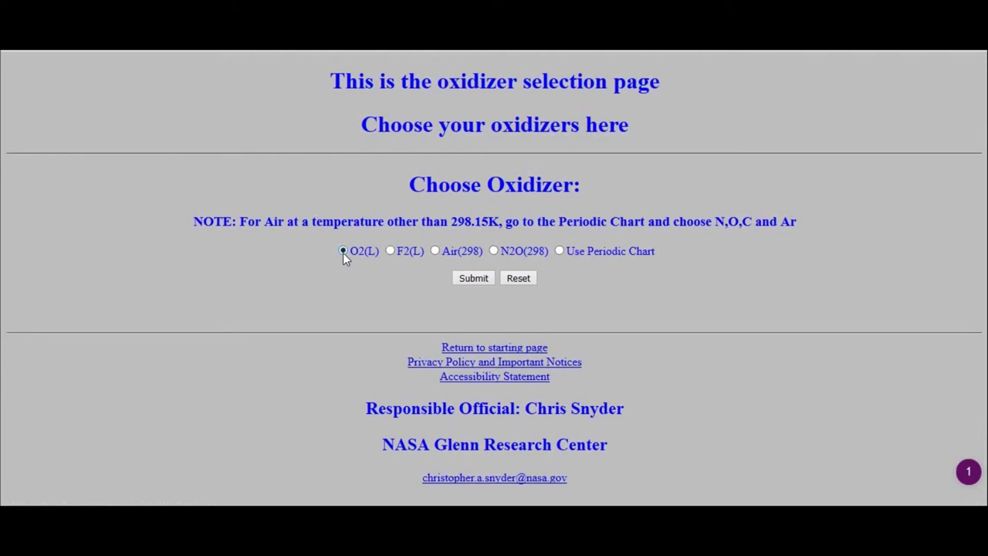
left_click(471, 278)
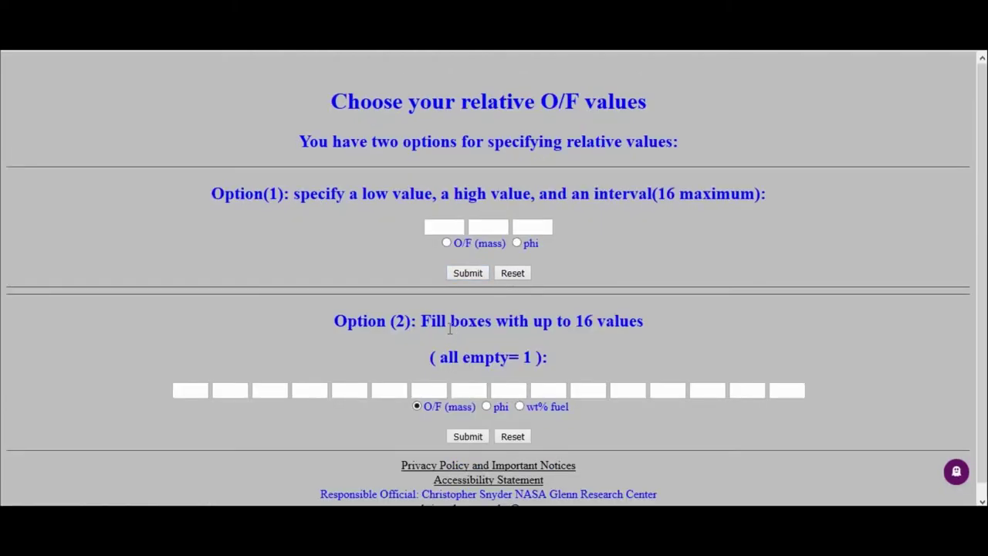
Enter an O/F mass ratio of 6.03.
left_click_drag(542, 106, 573, 105)
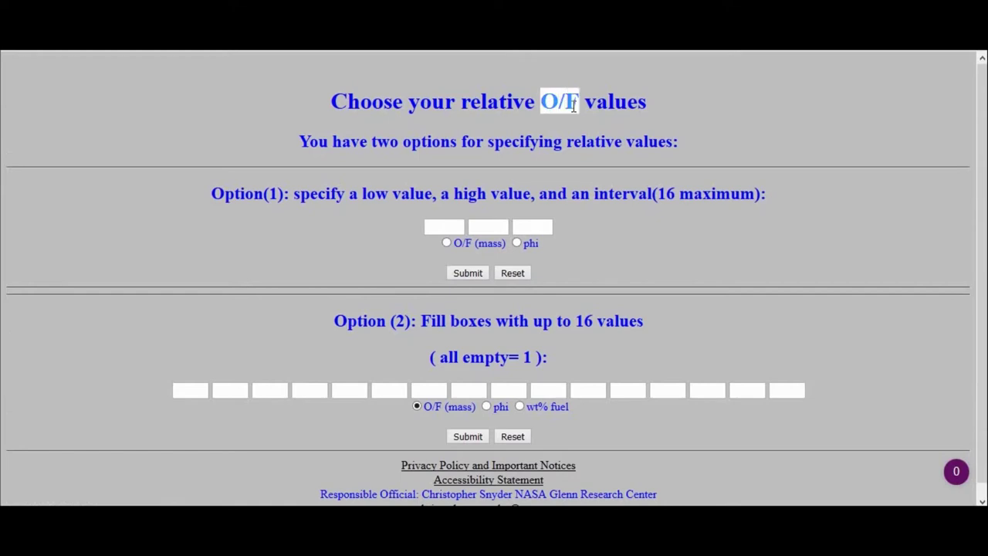
left_click(191, 391)
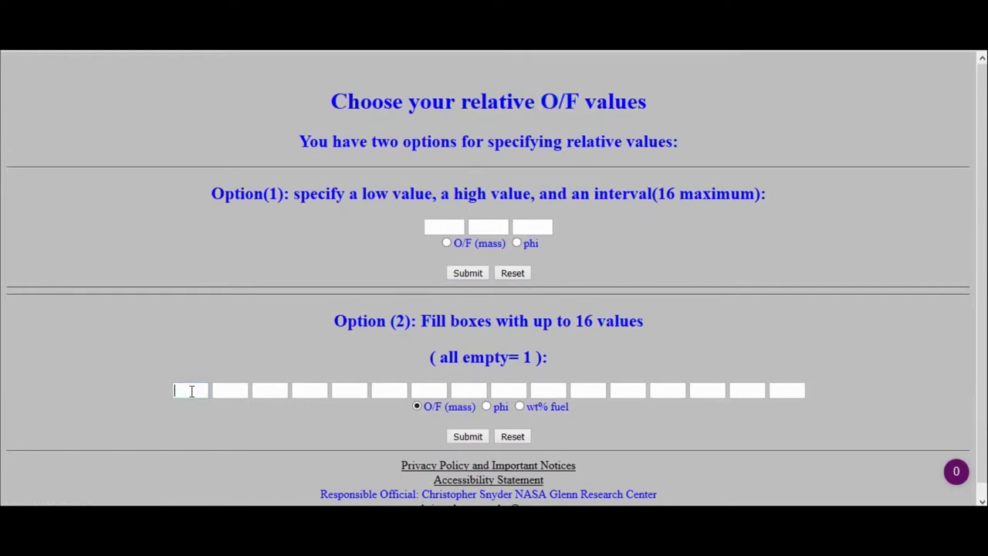
type("6.03")
left_click(438, 409)
Submit O/F 6.03, enter supersonic area ratios 77.5 and 69, and run the CEA calculation.
left_click(468, 438)
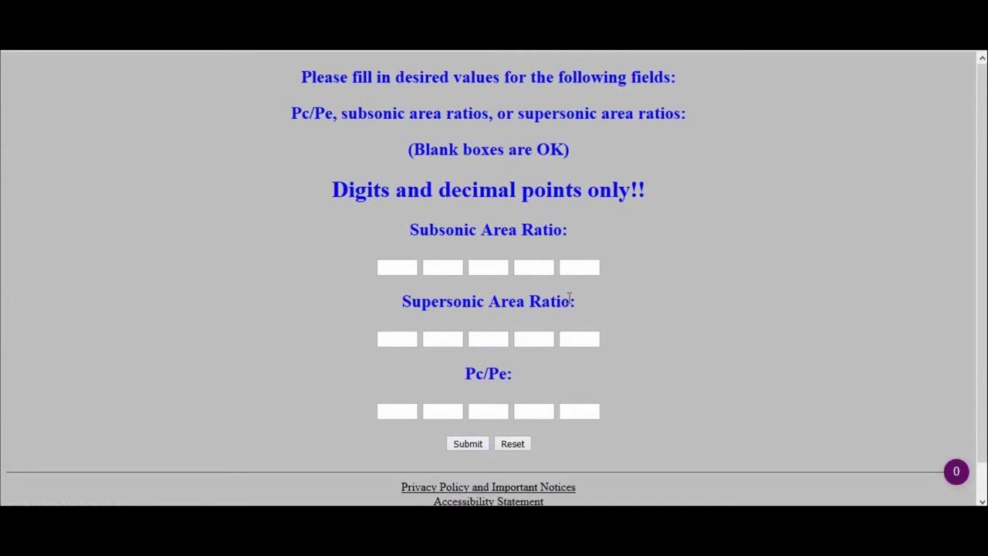
left_click(405, 333)
type("77.5")
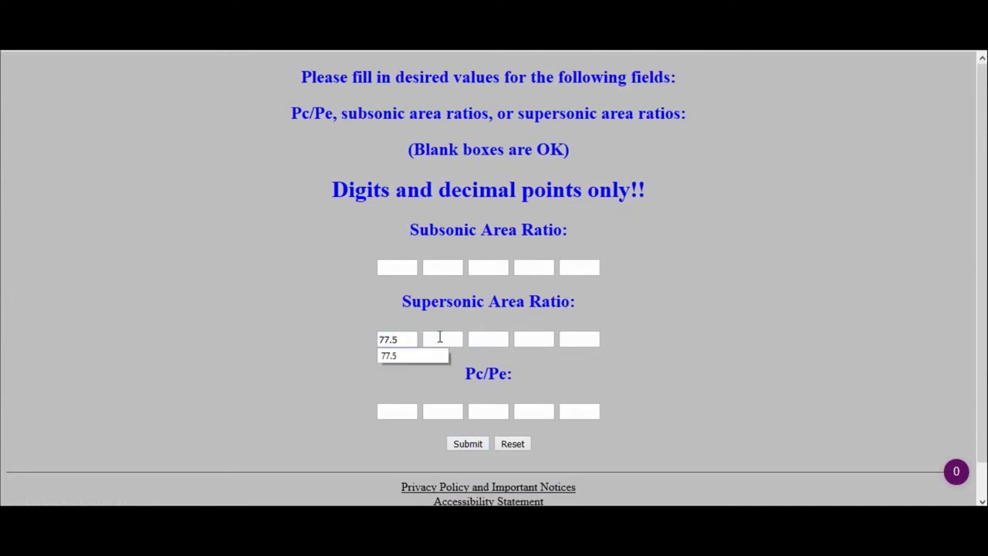
left_click(439, 337)
type("69")
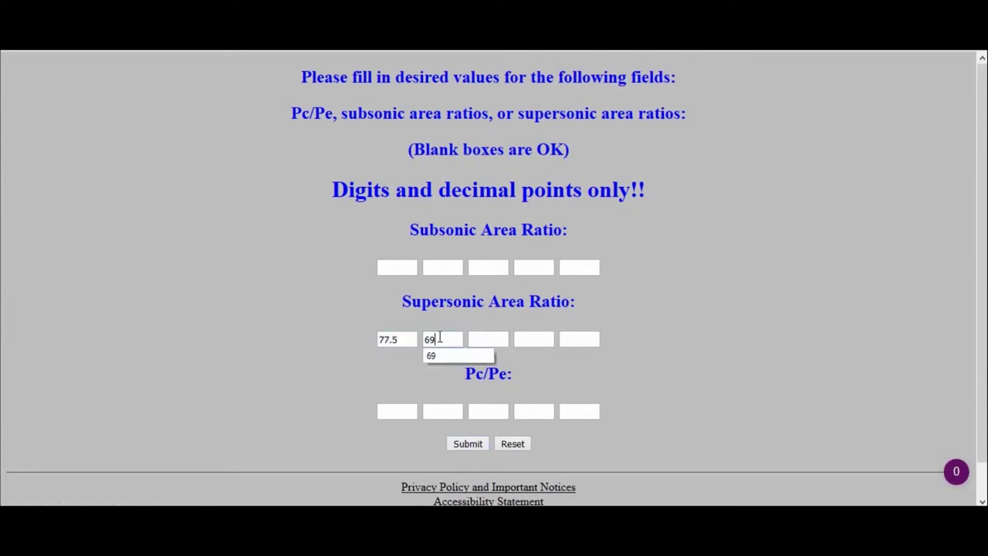
left_click(329, 342)
left_click(475, 443)
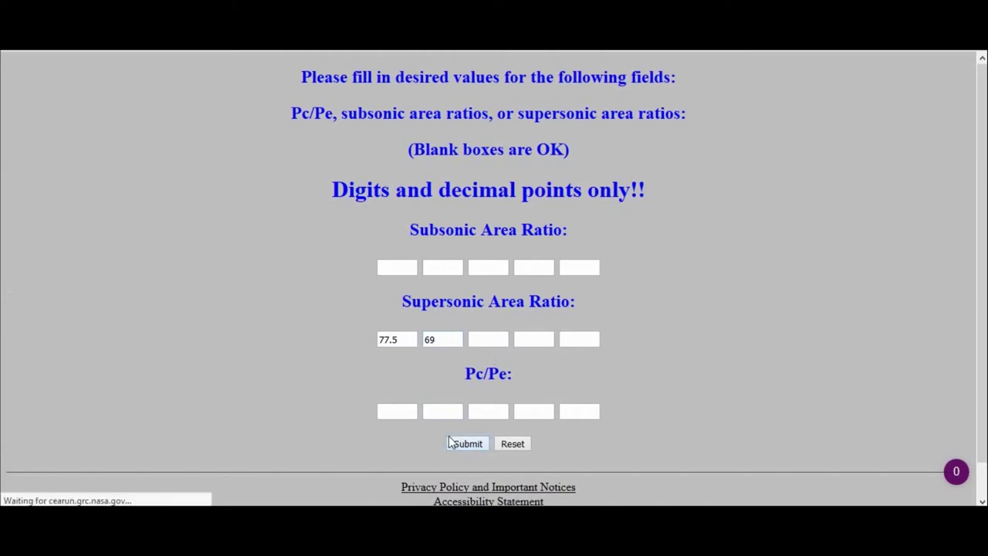
left_click(468, 335)
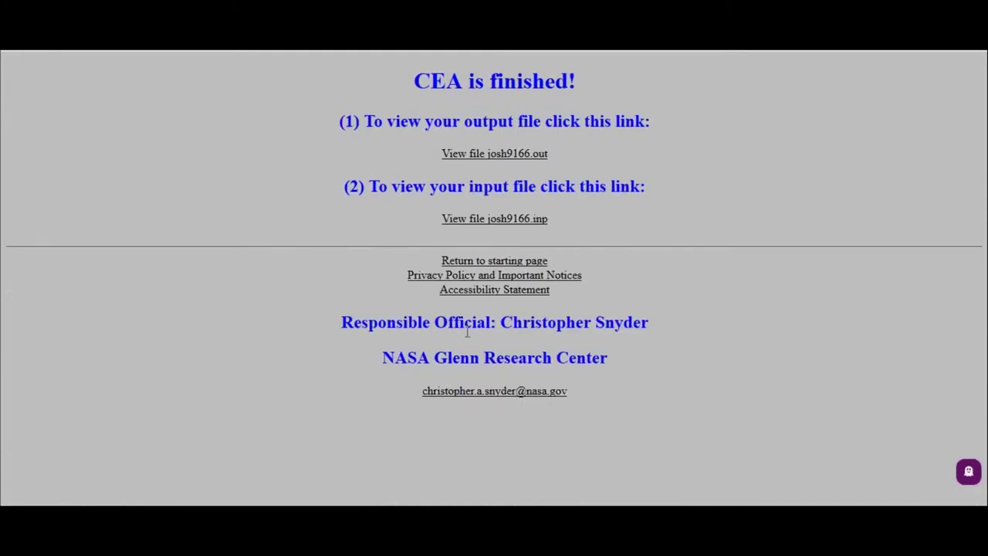
Open the run's .out file and point out the THROAT column and Ae/At row in the performance table.
left_click(520, 154)
scroll(409, 267, "down", 5)
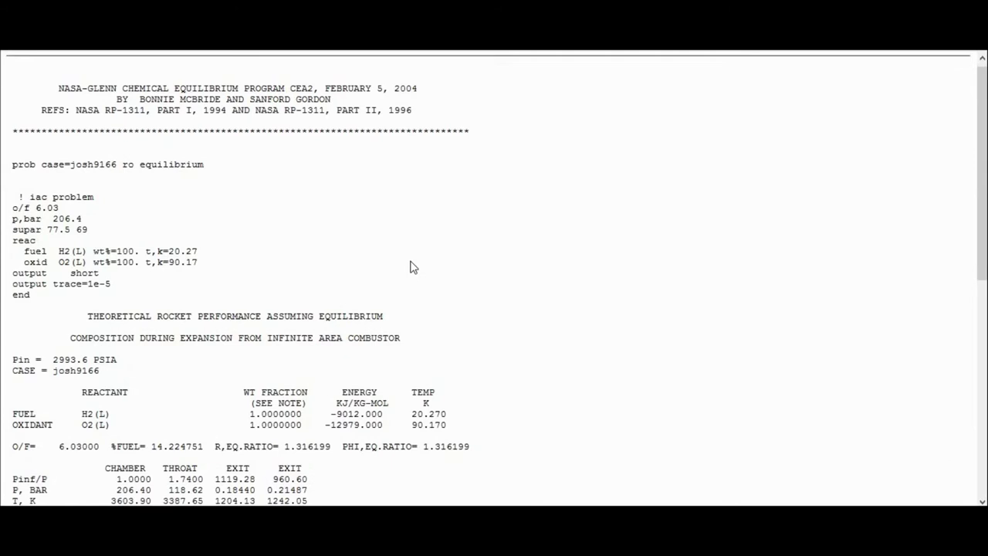
left_click_drag(104, 145, 190, 144)
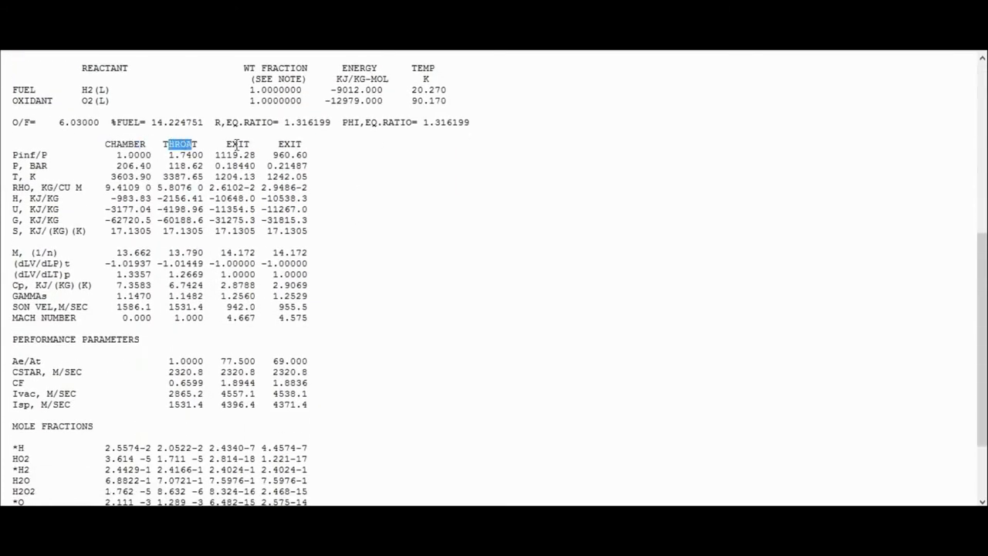
left_click(236, 145)
left_click_drag(13, 360, 38, 361)
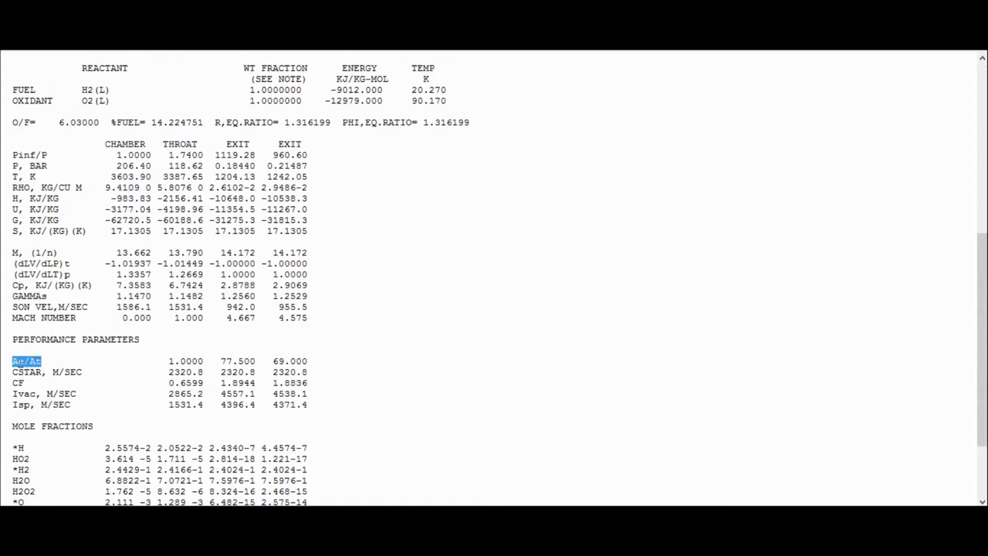
left_click(25, 361)
left_click_drag(221, 361, 258, 361)
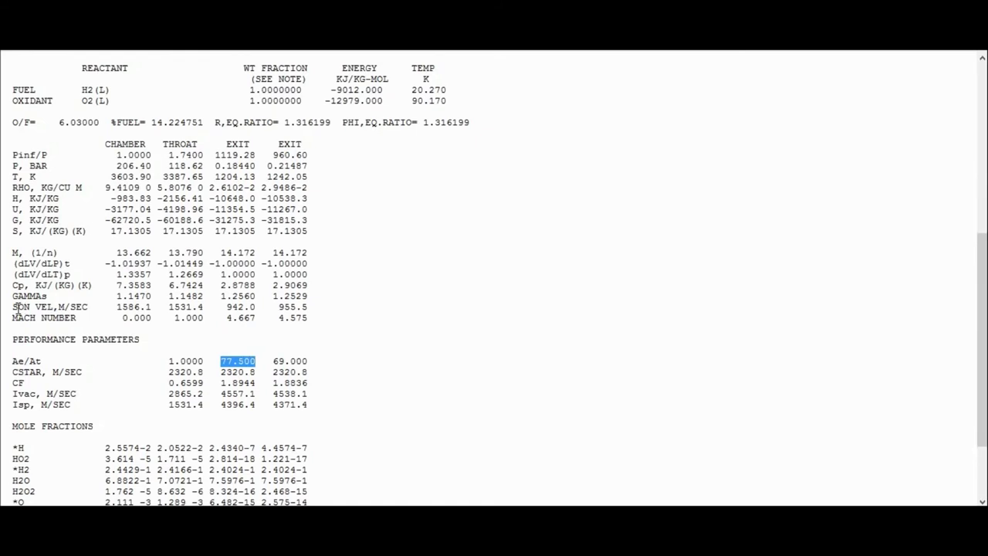
left_click_drag(12, 307, 94, 307)
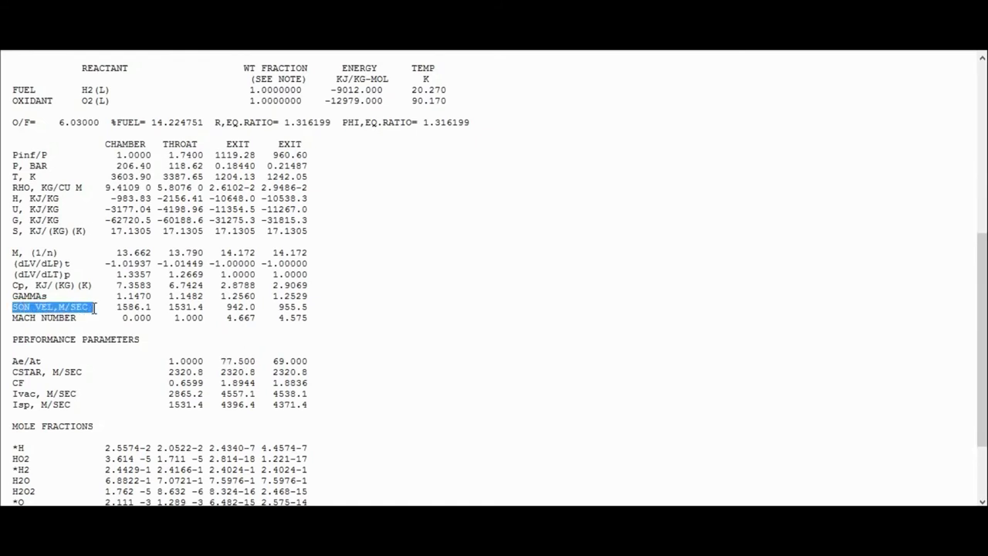
left_click_drag(226, 307, 256, 307)
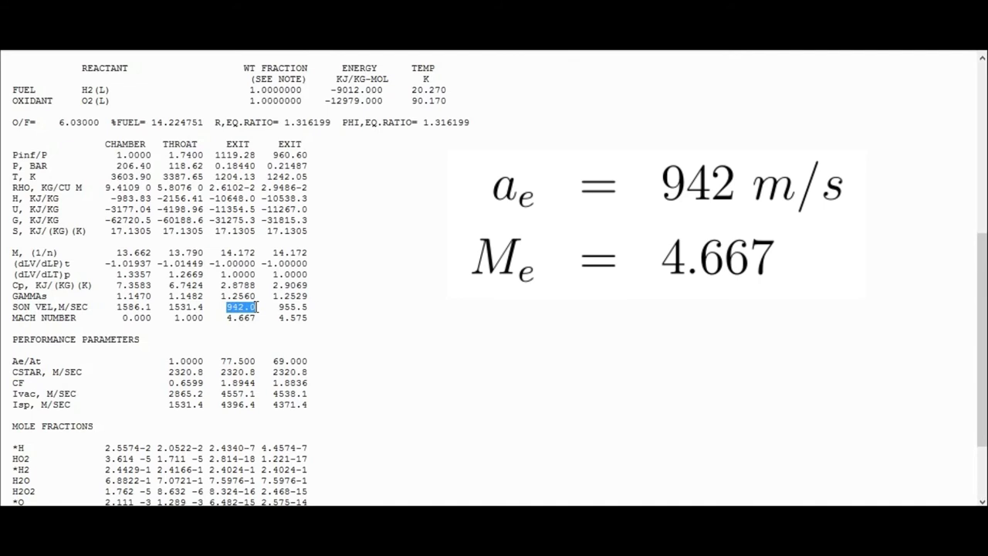